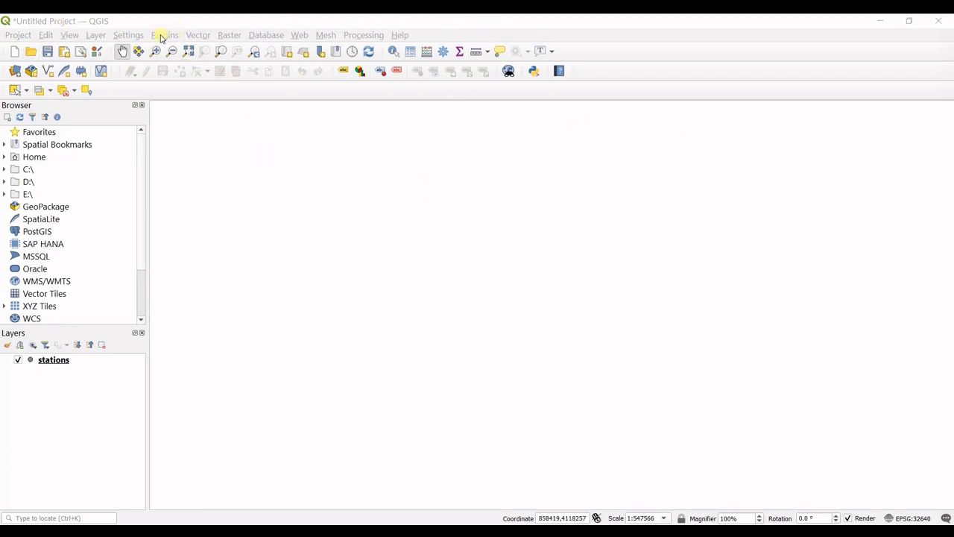
Open the Delimited Text import in the Data Source Manager and move the dialog aside
left_click(96, 35)
mouse_move(123, 79)
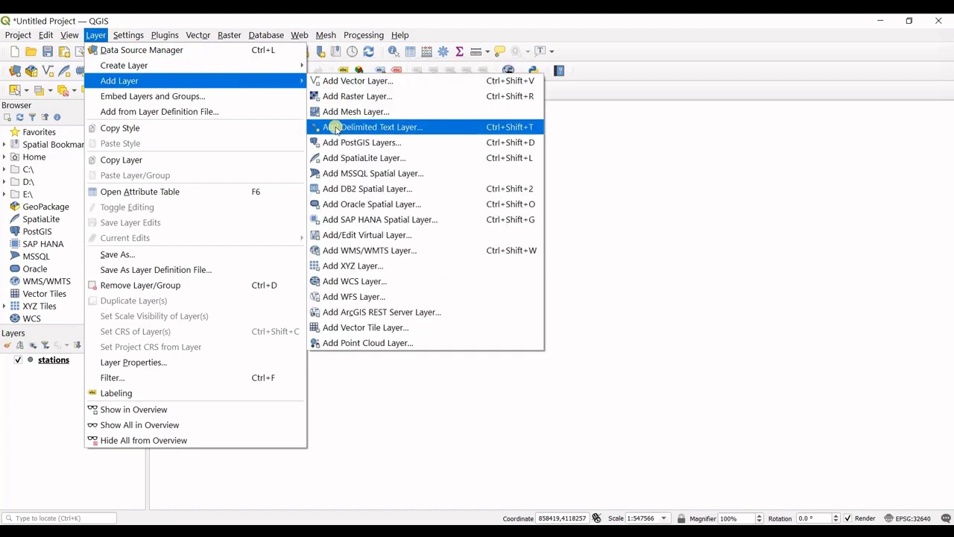
left_click(397, 129)
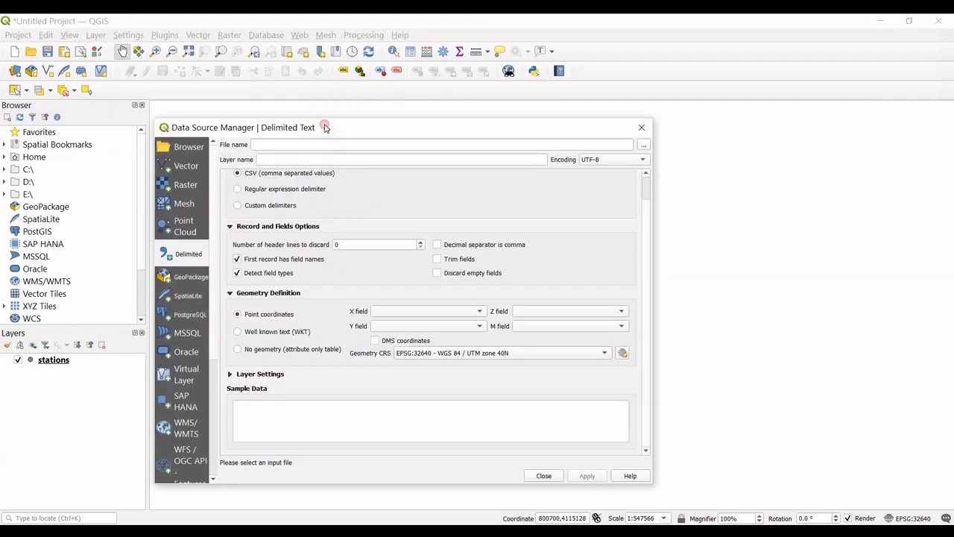
left_click_drag(326, 129, 388, 90)
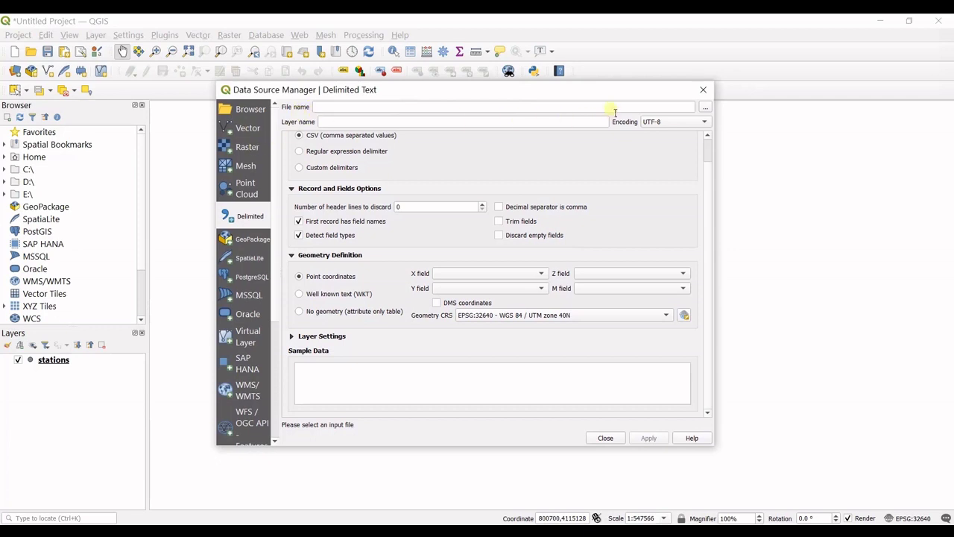
Load stations.csv from the Hydrometery folder, with XUTM and YUTM as X and Y fields
left_click(705, 109)
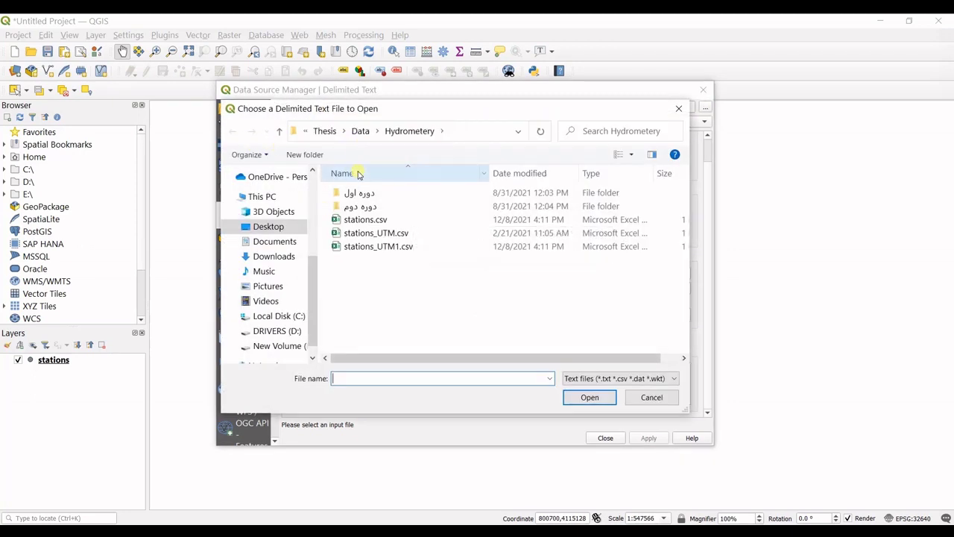
double_click(365, 220)
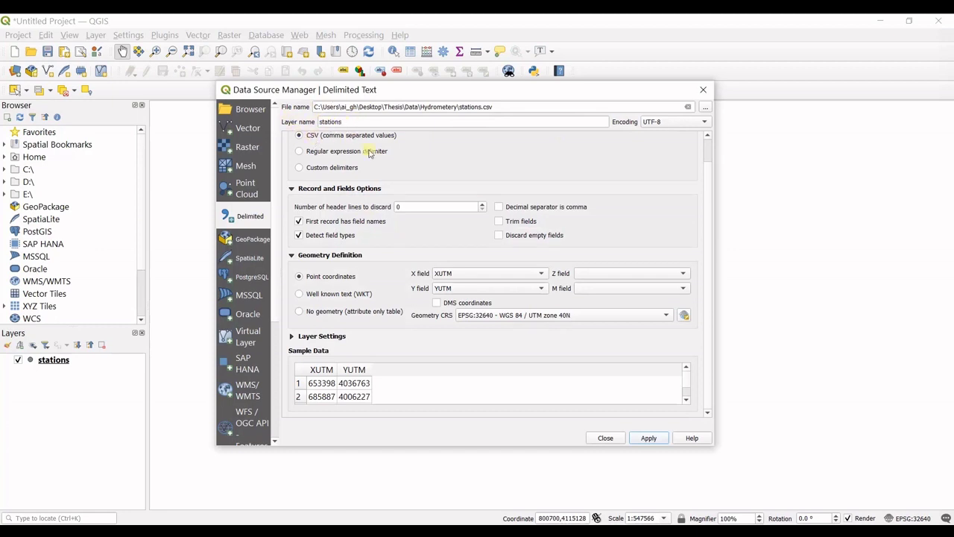
Switch the delimiter to Regular expression and clear the existing expression
scroll(710, 177, "up", 1)
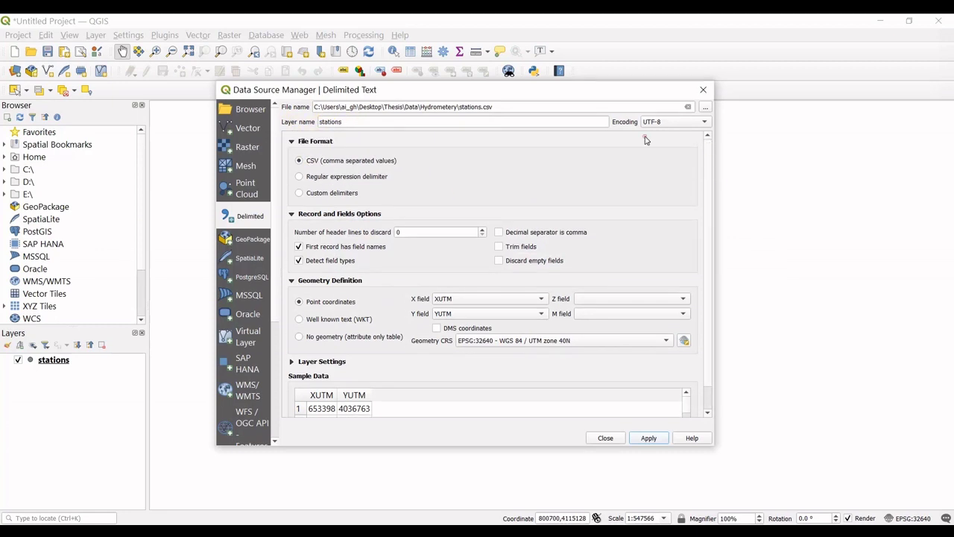
left_click(302, 164)
left_click(299, 176)
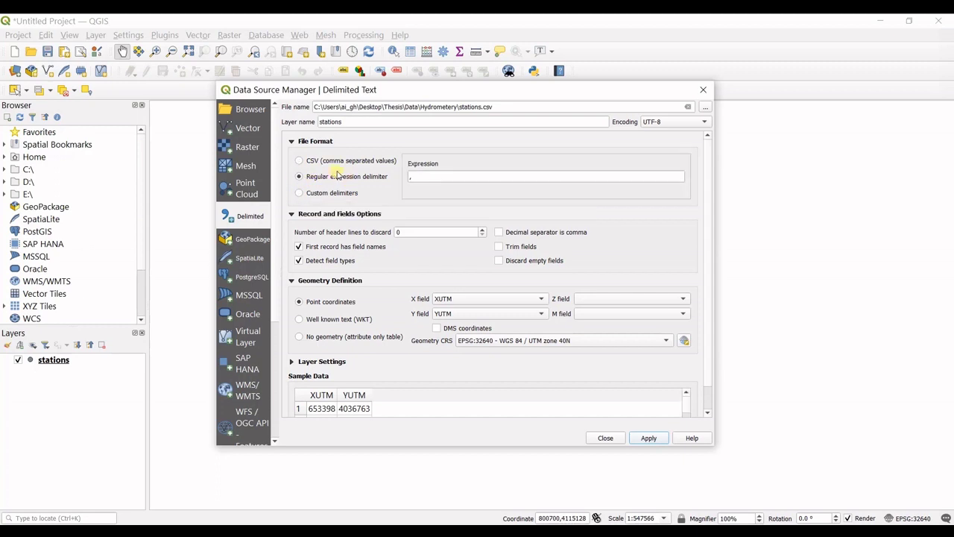
double_click(490, 176)
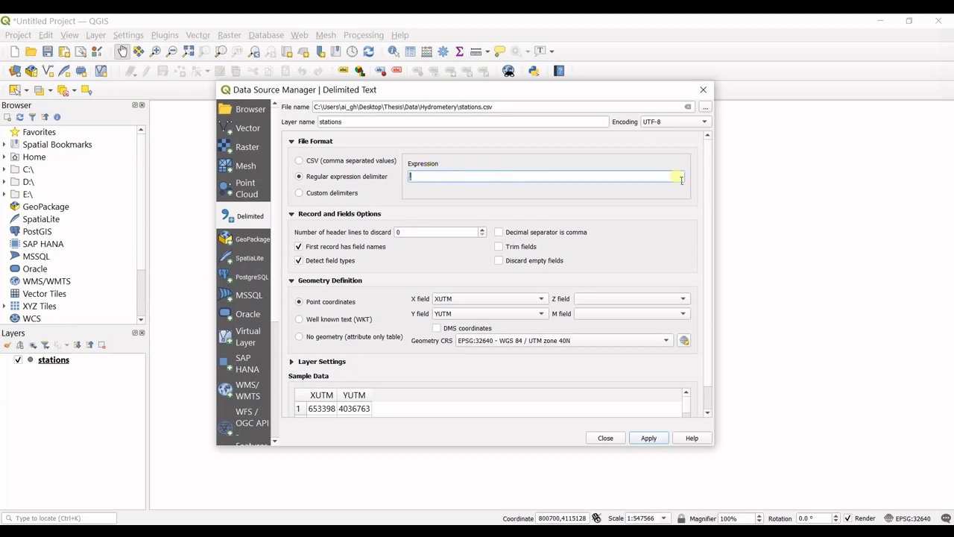
key("BackSpace")
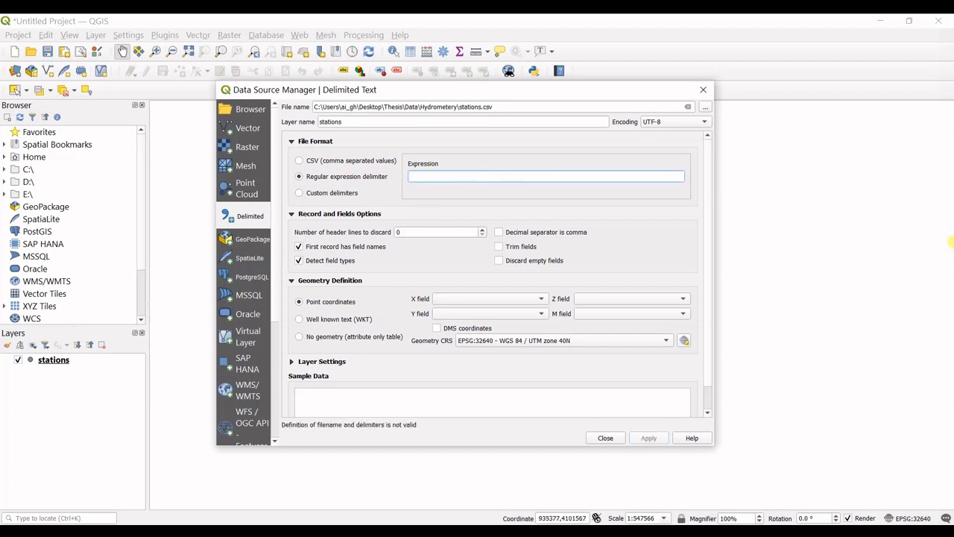
Enter a comma expression, try Custom delimiters (Tab, Others), then return to CSV format
type(",")
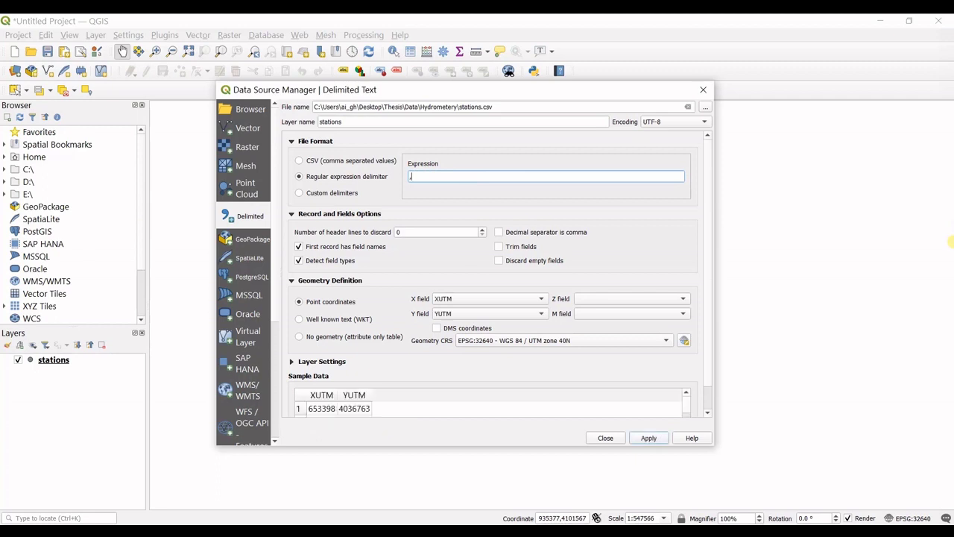
left_click(317, 197)
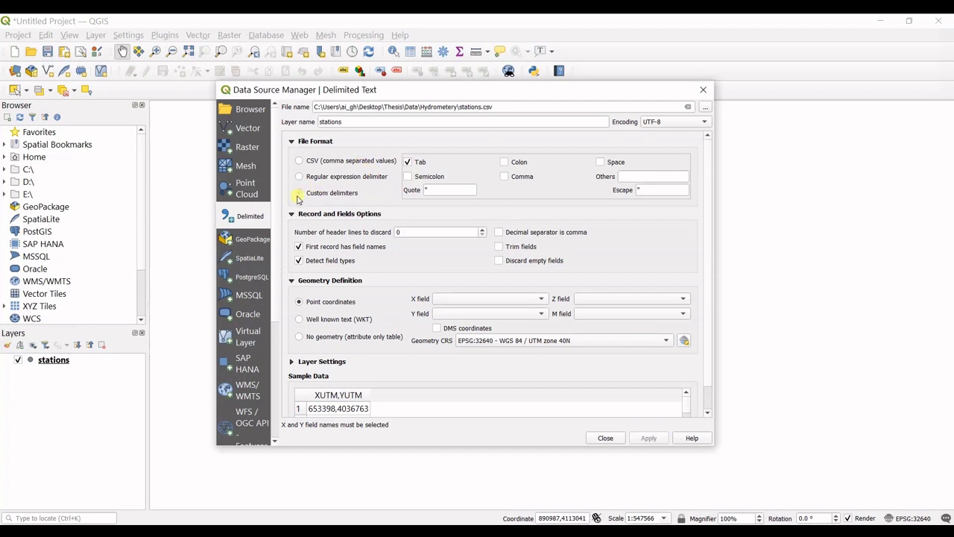
left_click(408, 163)
left_click(407, 164)
left_click(408, 162)
left_click(629, 179)
left_click(312, 162)
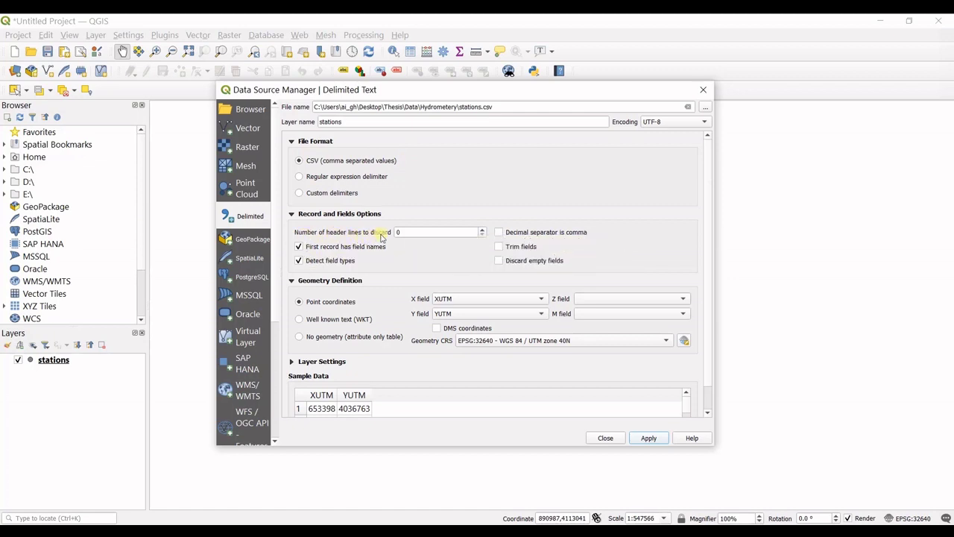
left_click_drag(415, 235, 395, 236)
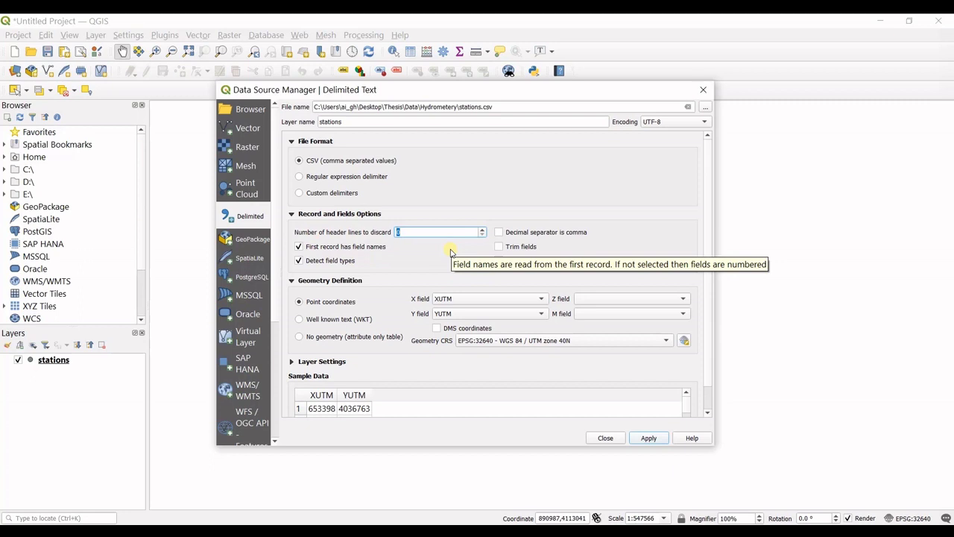
left_click(300, 247)
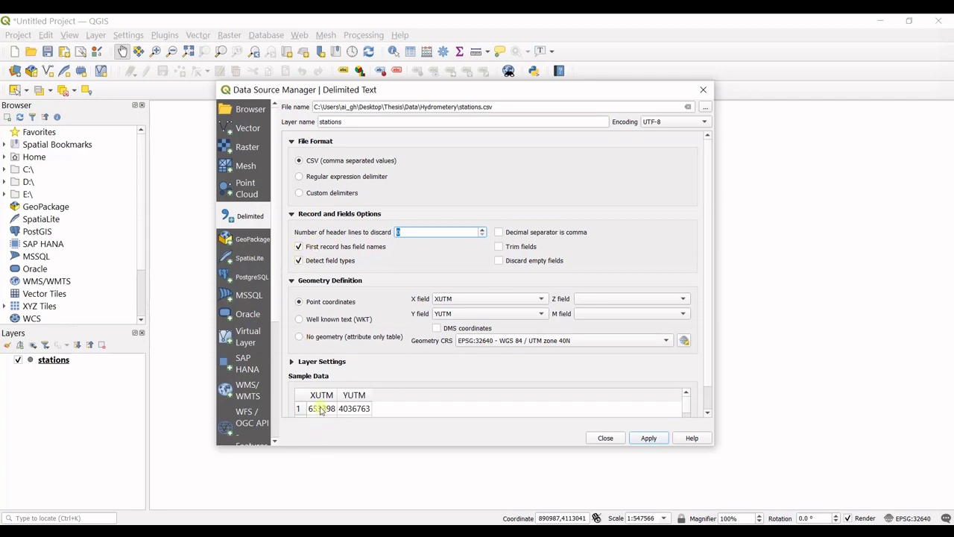
left_click(299, 248)
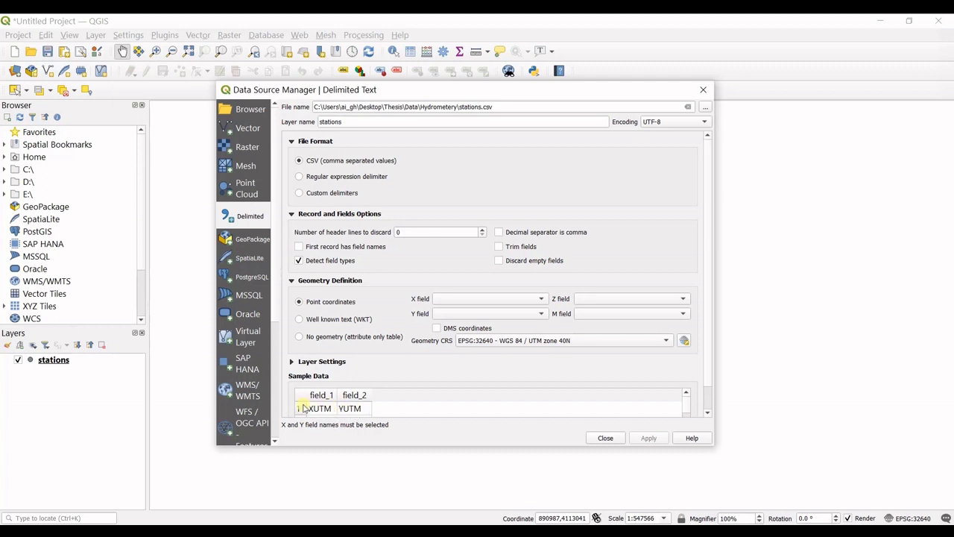
scroll(378, 406, "down", 2)
left_click(299, 247)
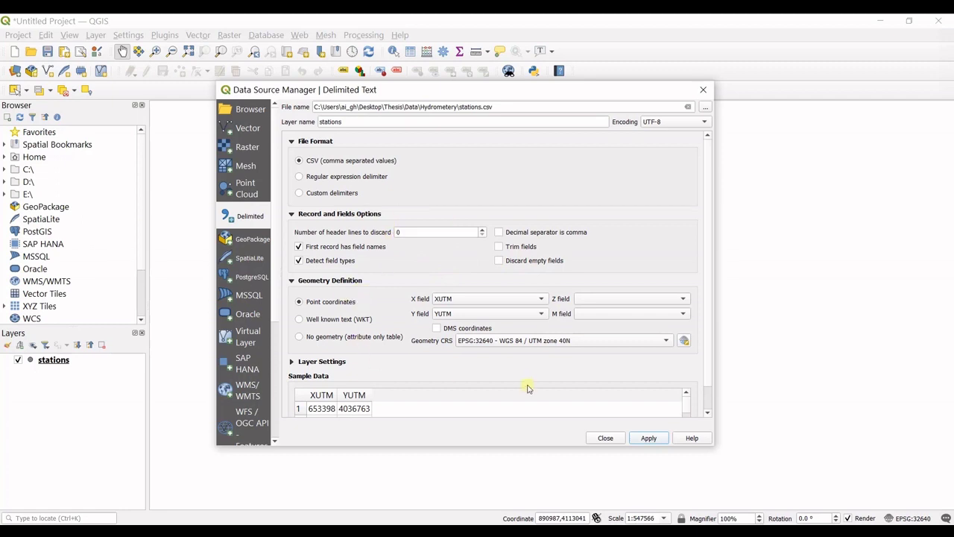
scroll(712, 319, "down", 1)
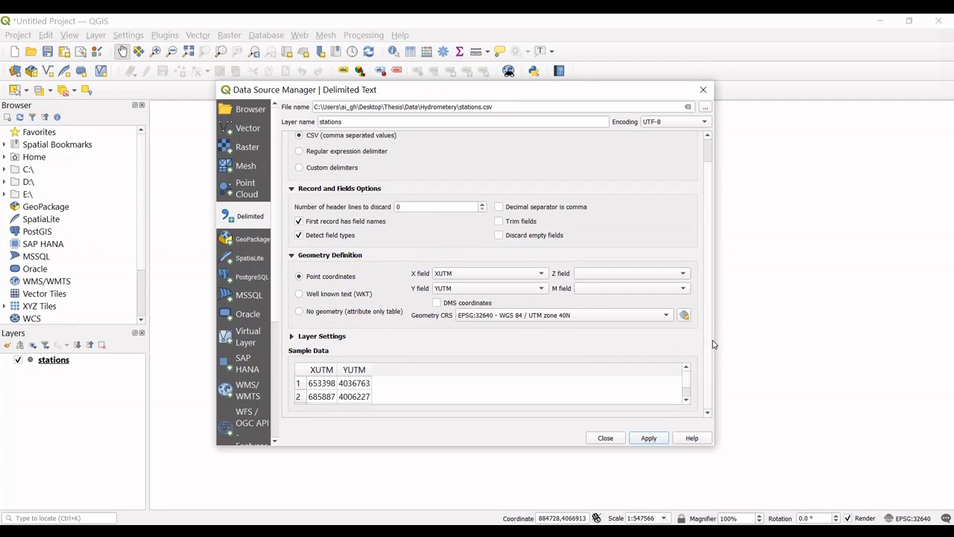
left_click(456, 275)
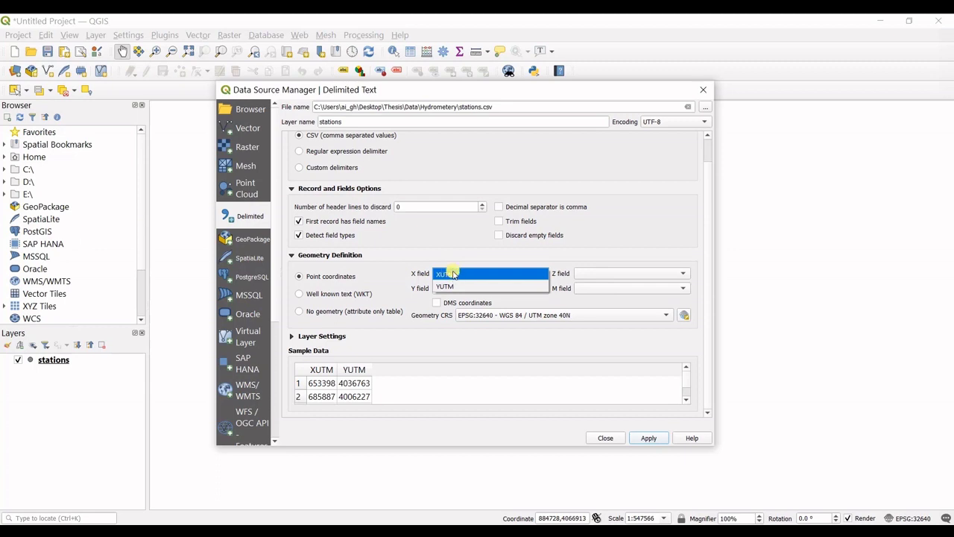
left_click(445, 276)
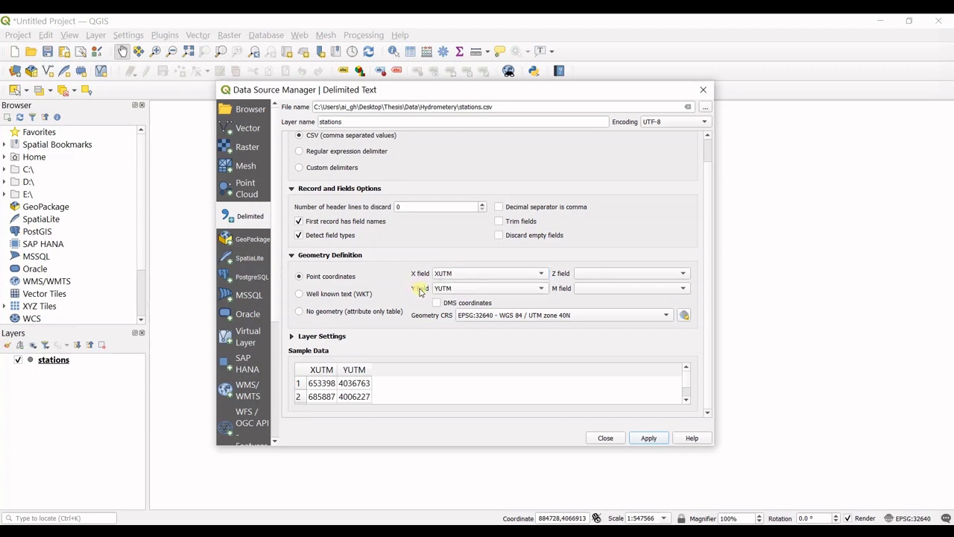
left_click(445, 289)
left_click(446, 290)
Add the stations point layer, close the import window, and zoom out on the map
left_click(648, 437)
left_click(605, 437)
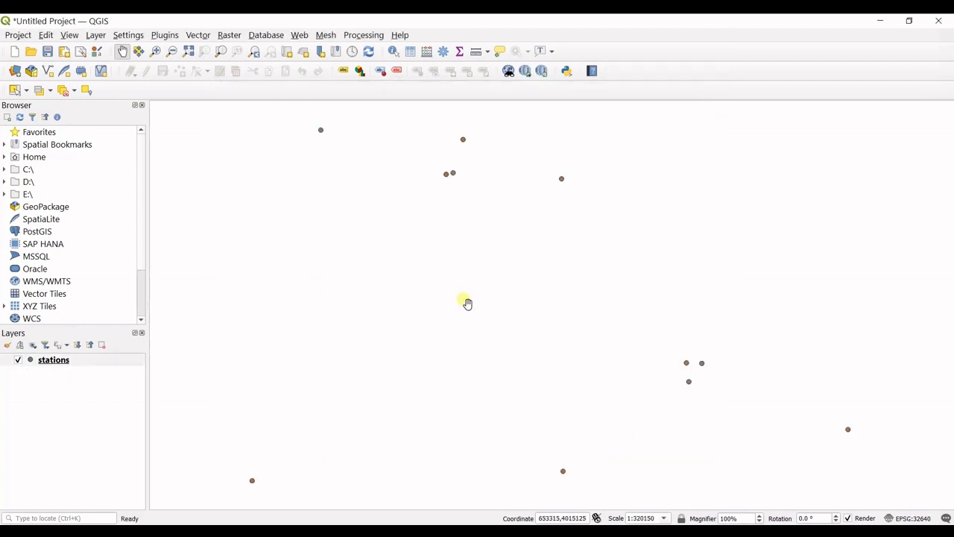
scroll(468, 303, "down", 2)
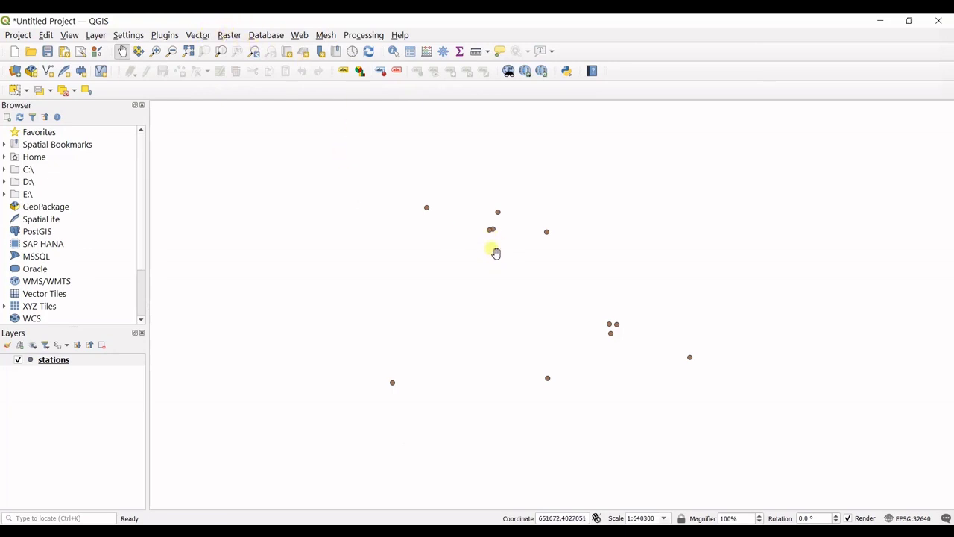
Add the Google Hybrid basemap from Web > QuickMapServices > Google
left_click(167, 37)
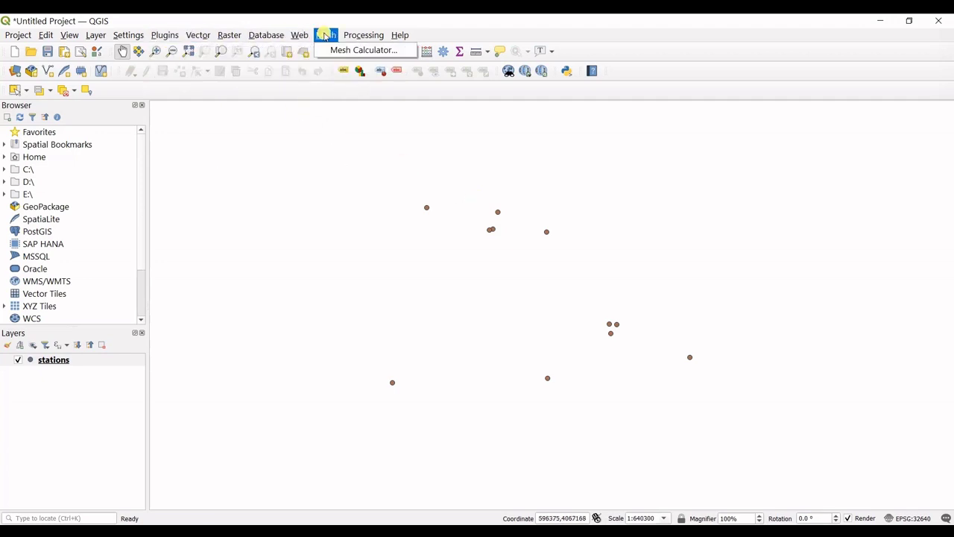
mouse_move(306, 65)
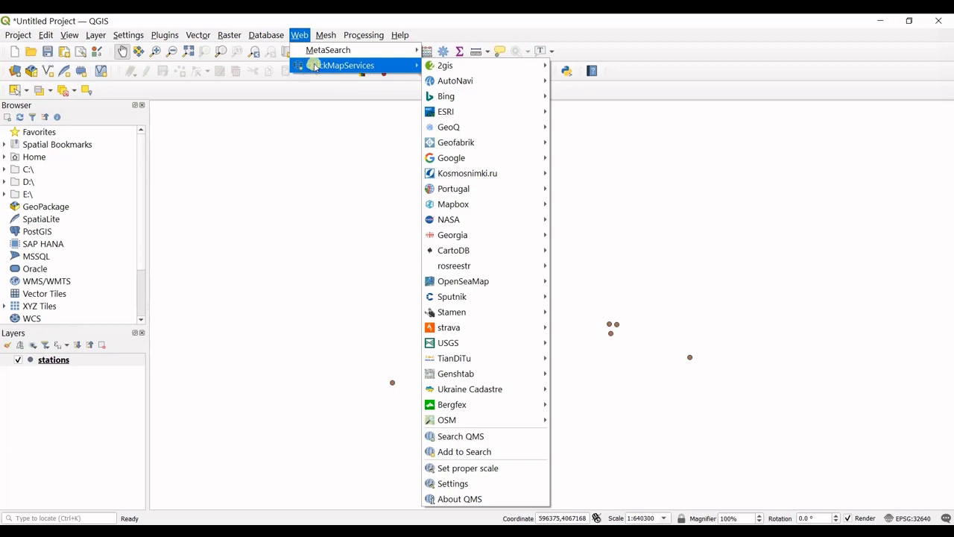
mouse_move(442, 67)
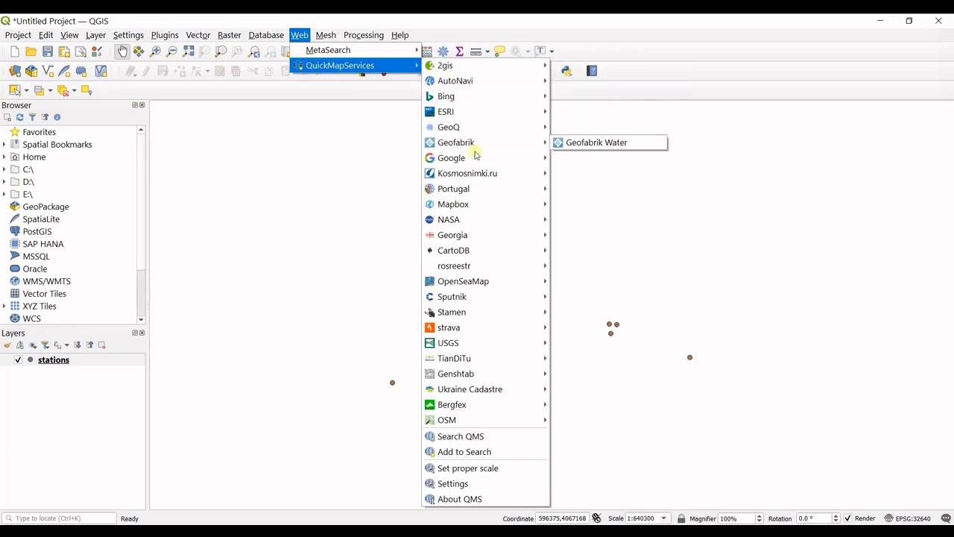
mouse_move(475, 157)
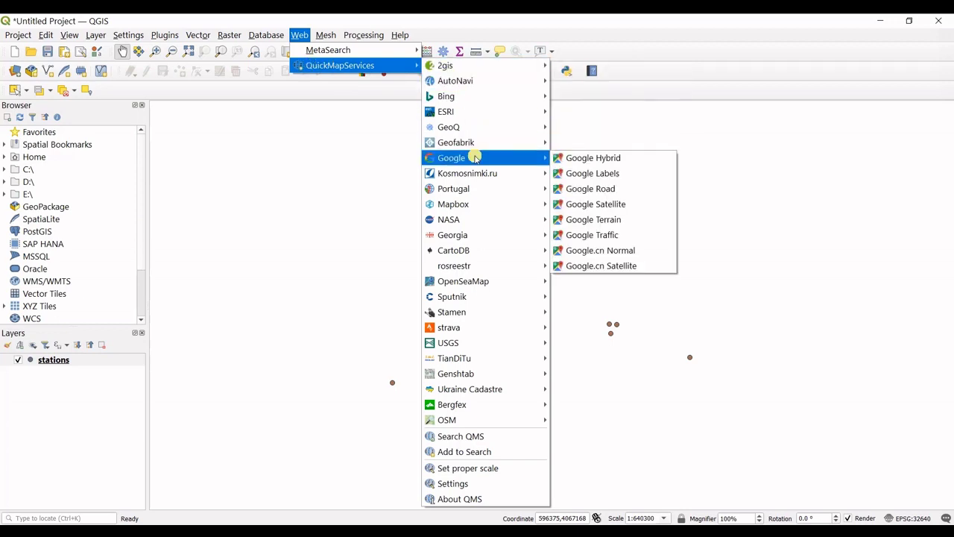
left_click(569, 159)
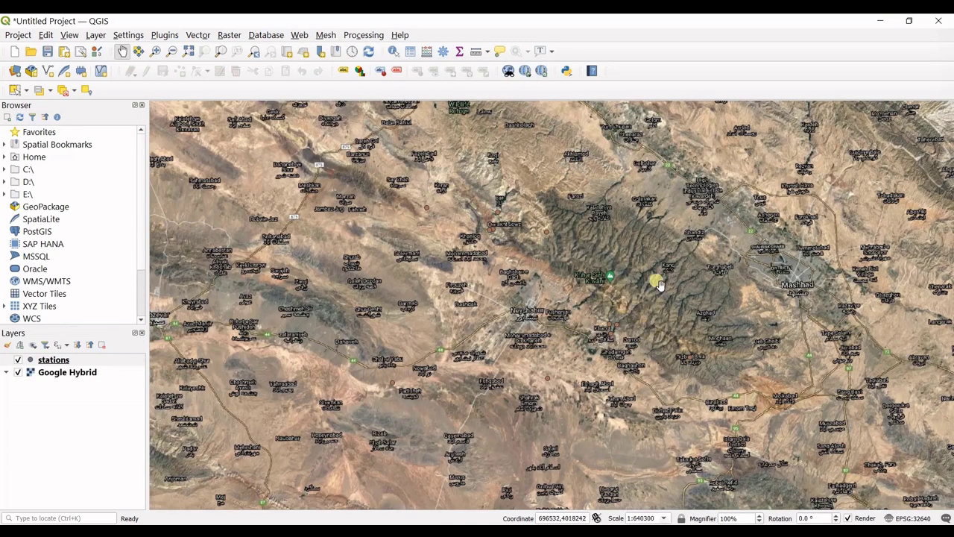
Restyle the stations layer with the 'dot green' symbol at size 6 and apply it
scroll(656, 281, "up", 1)
right_click(33, 361)
left_click(69, 355)
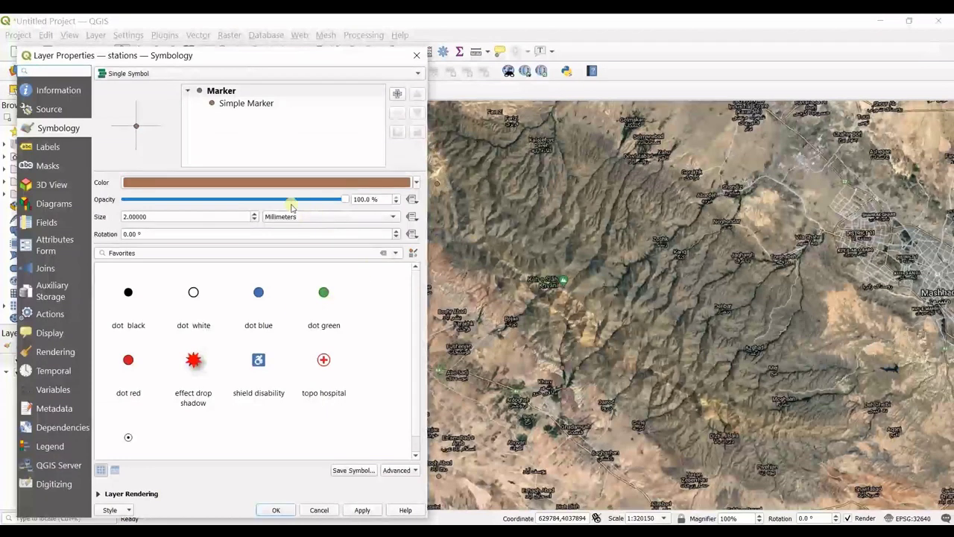
left_click(324, 294)
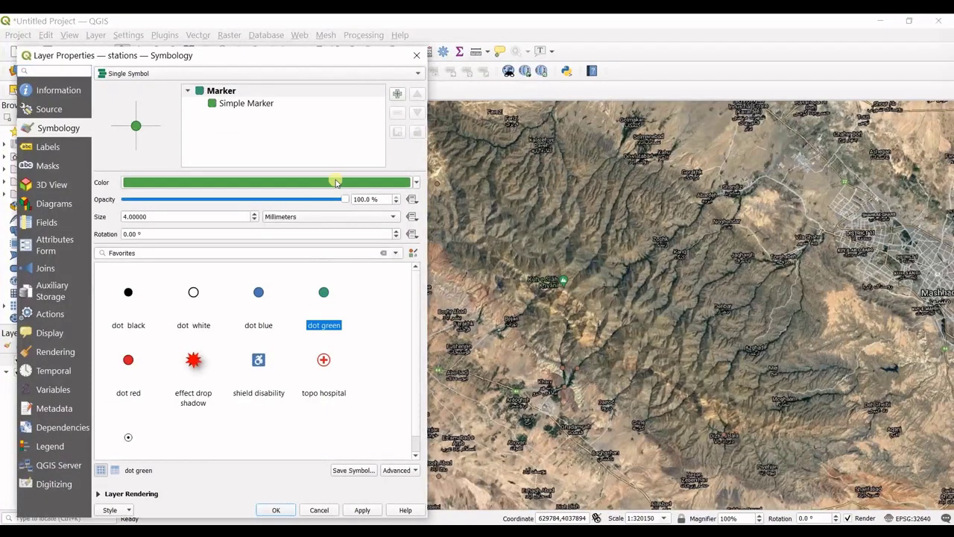
left_click(253, 216)
double_click(255, 214)
double_click(255, 215)
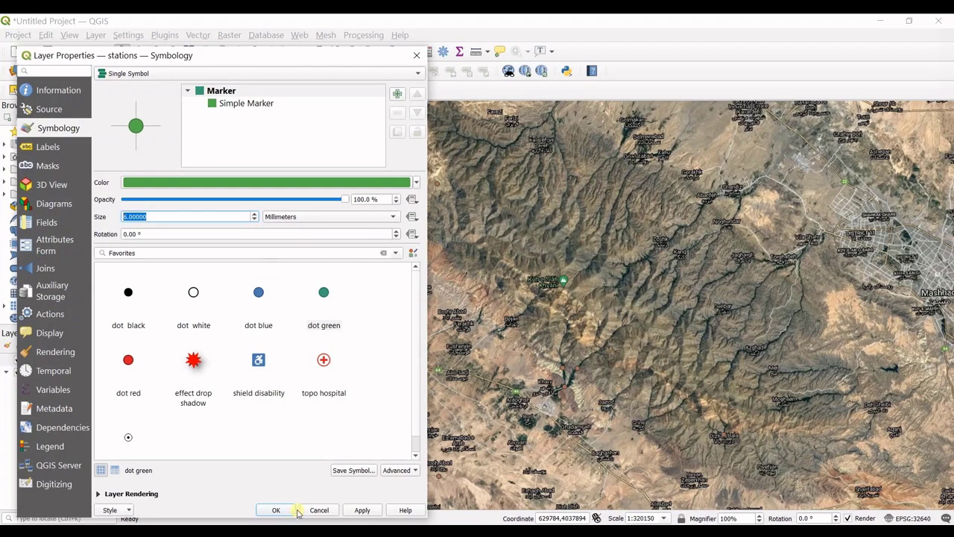
left_click(362, 510)
left_click(274, 510)
scroll(495, 425, "down", 1)
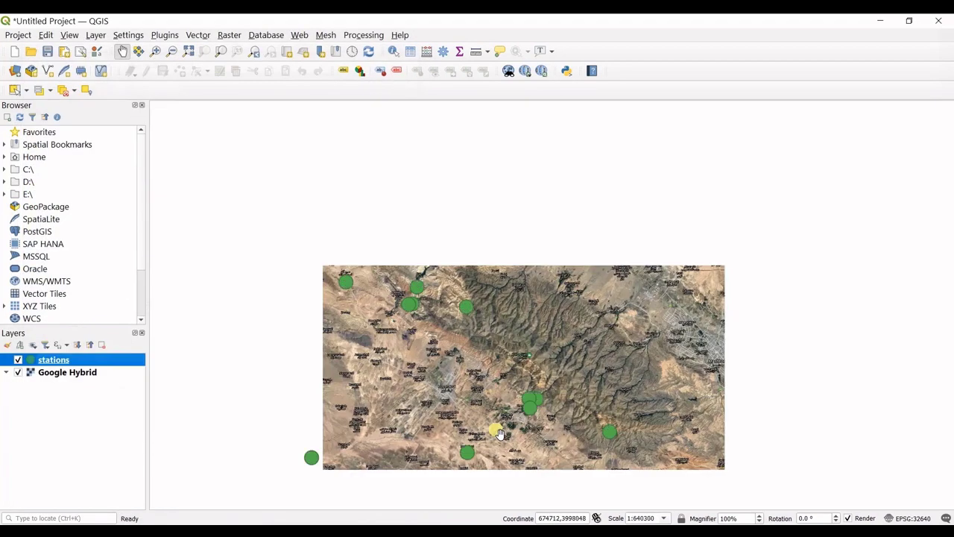
Pan the map so the green station dots sit between Neyshabur and Mashhad
left_click_drag(545, 364, 504, 225)
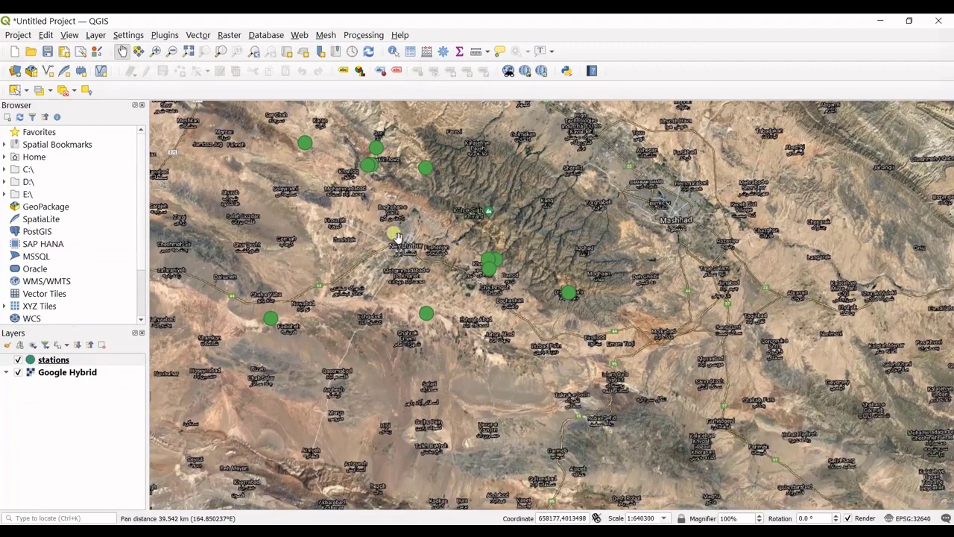
left_click_drag(398, 239, 419, 302)
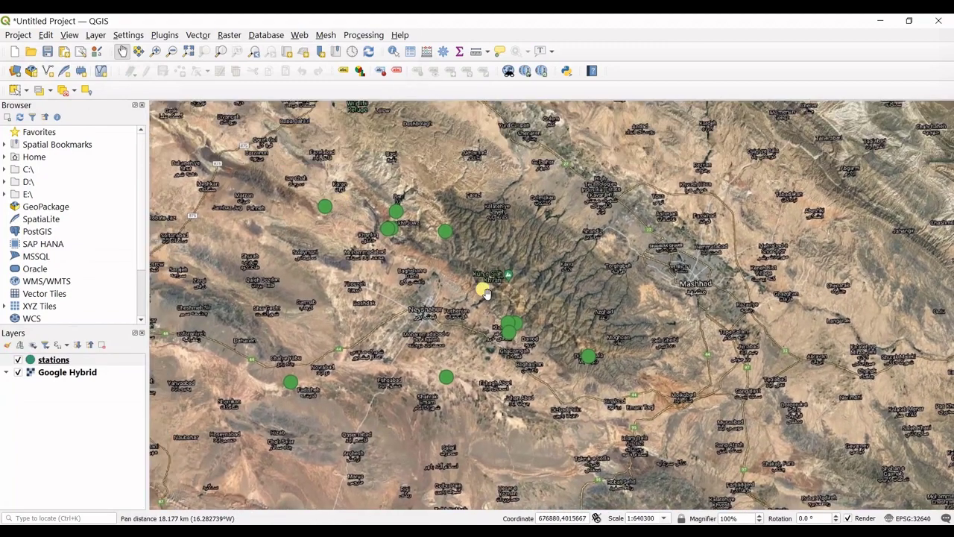